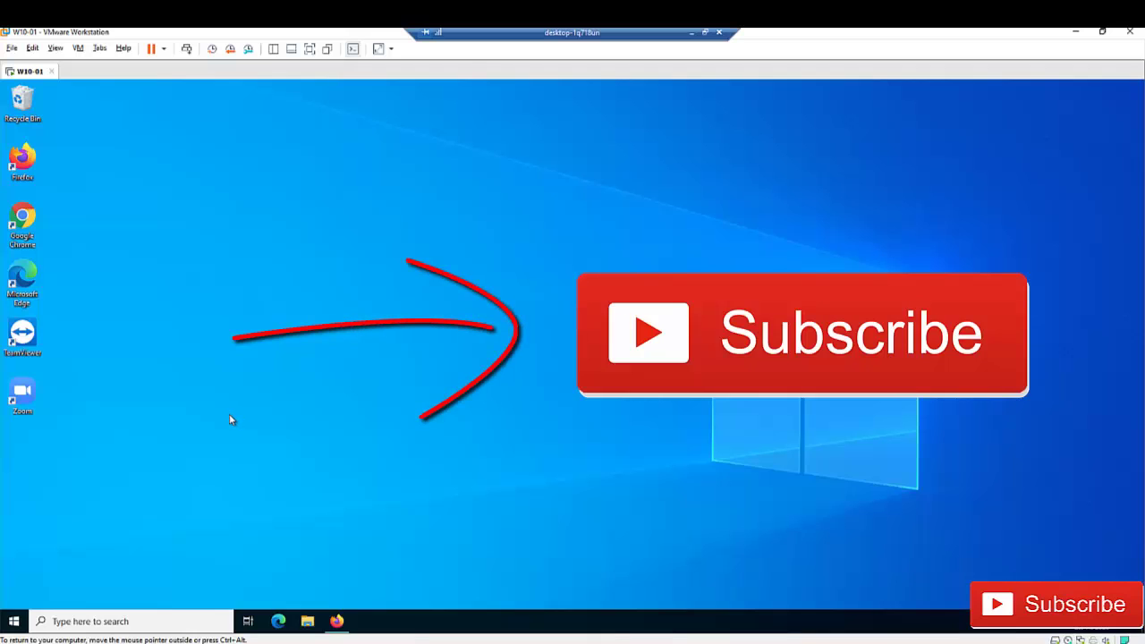
Browse the Start menu's full app list from 3D Viewer through Your Phone, briefly opening the search panel
left_click(18, 619)
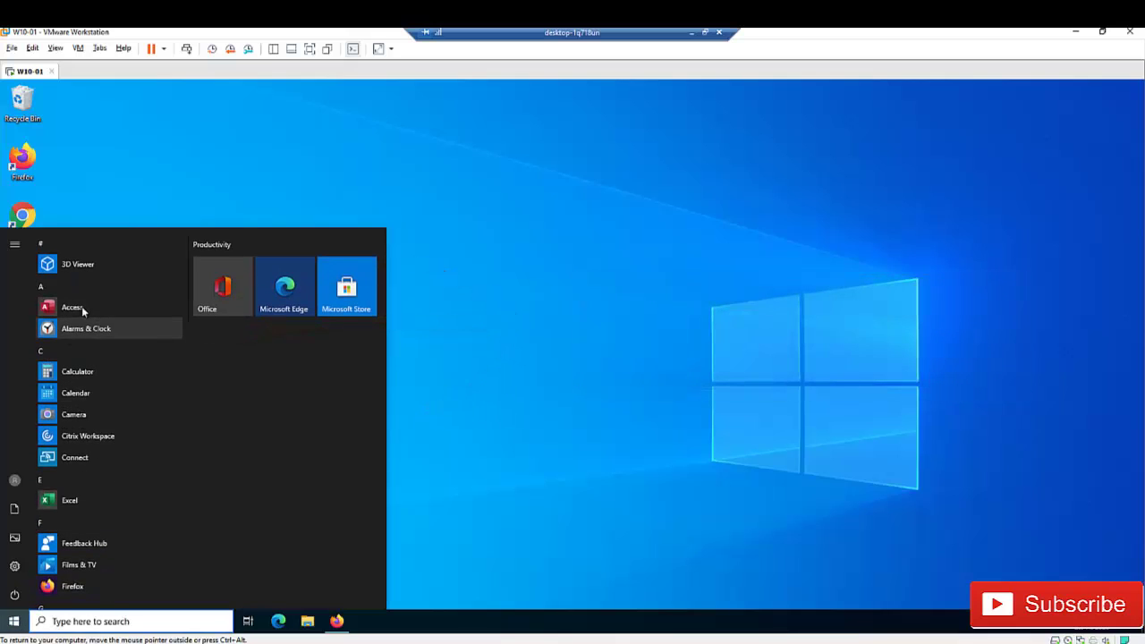
scroll(89, 322, "down", 1)
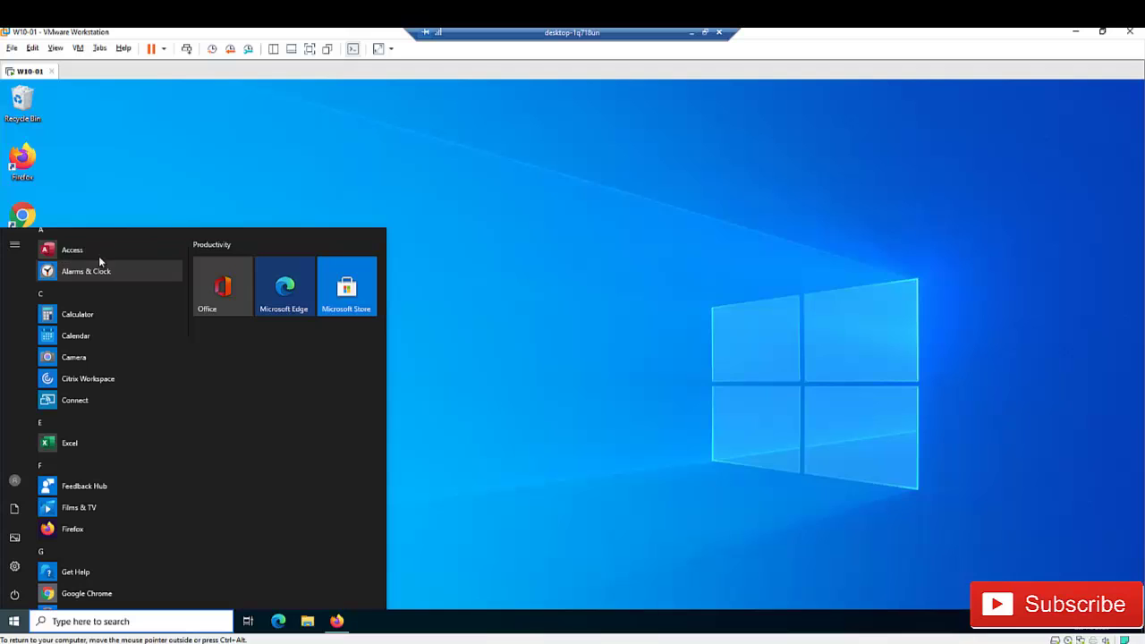
scroll(86, 449, "down", 4)
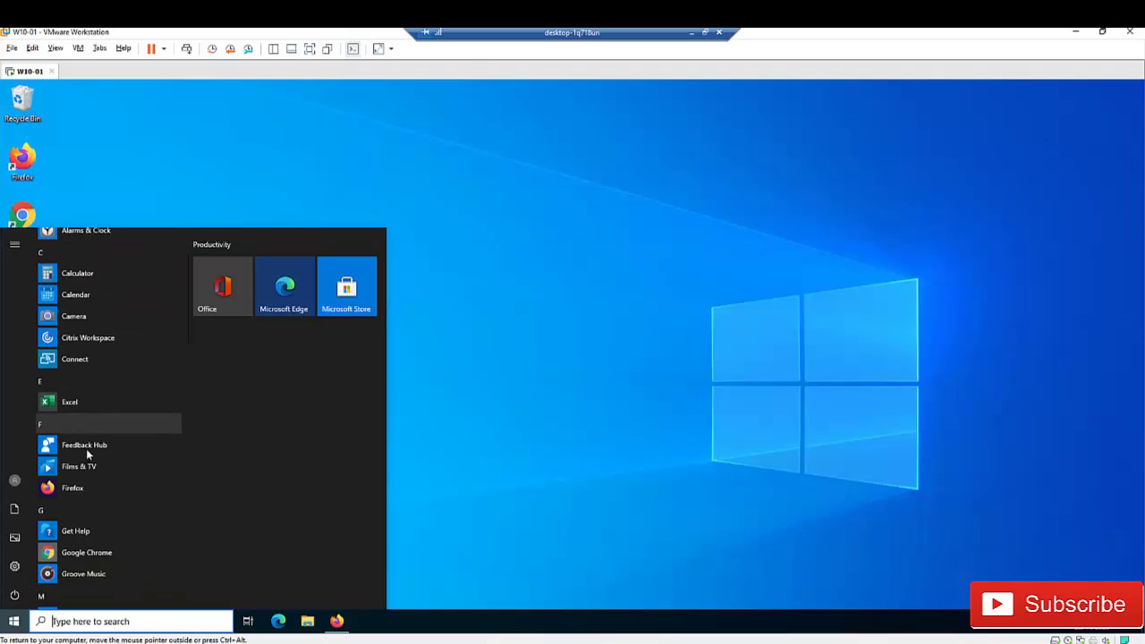
scroll(112, 492, "down", 4)
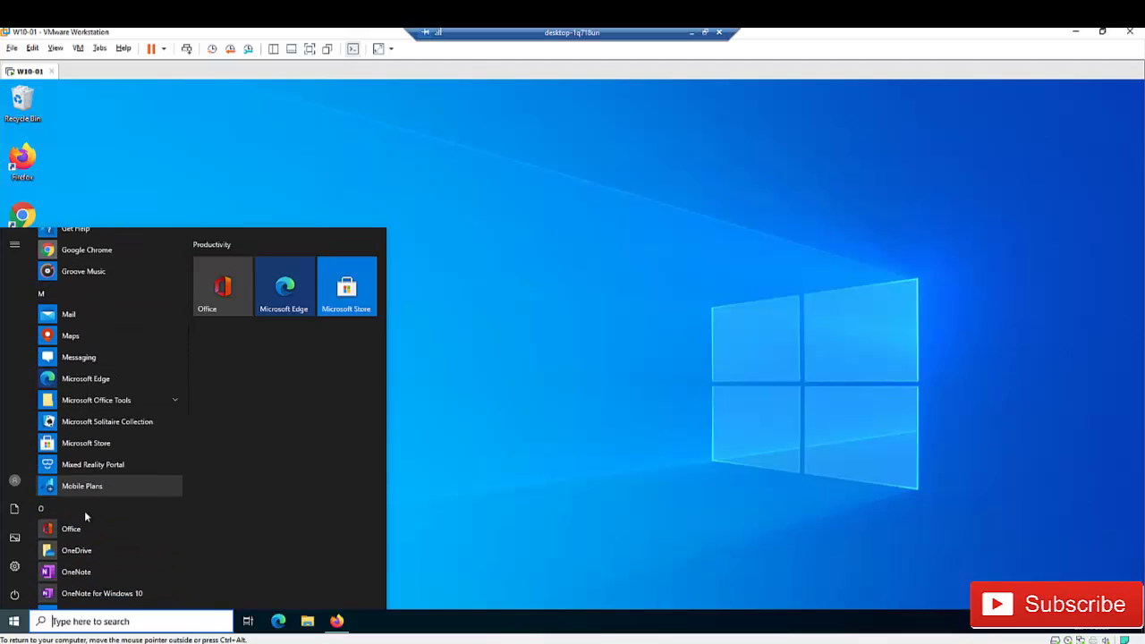
scroll(84, 496, "down", 5)
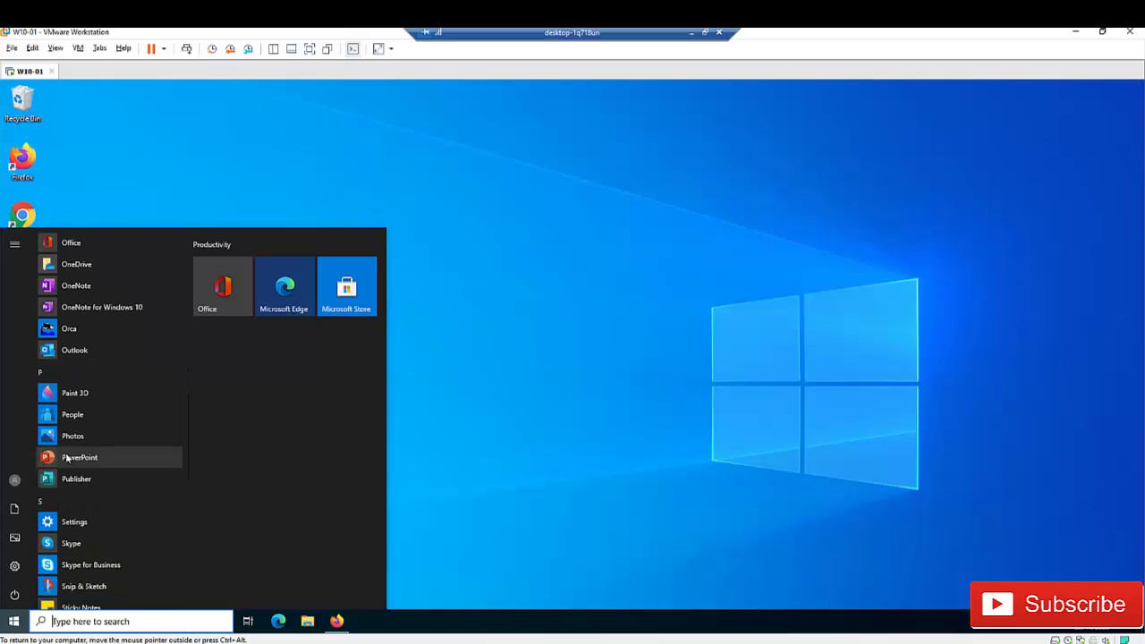
scroll(103, 477, "down", 3)
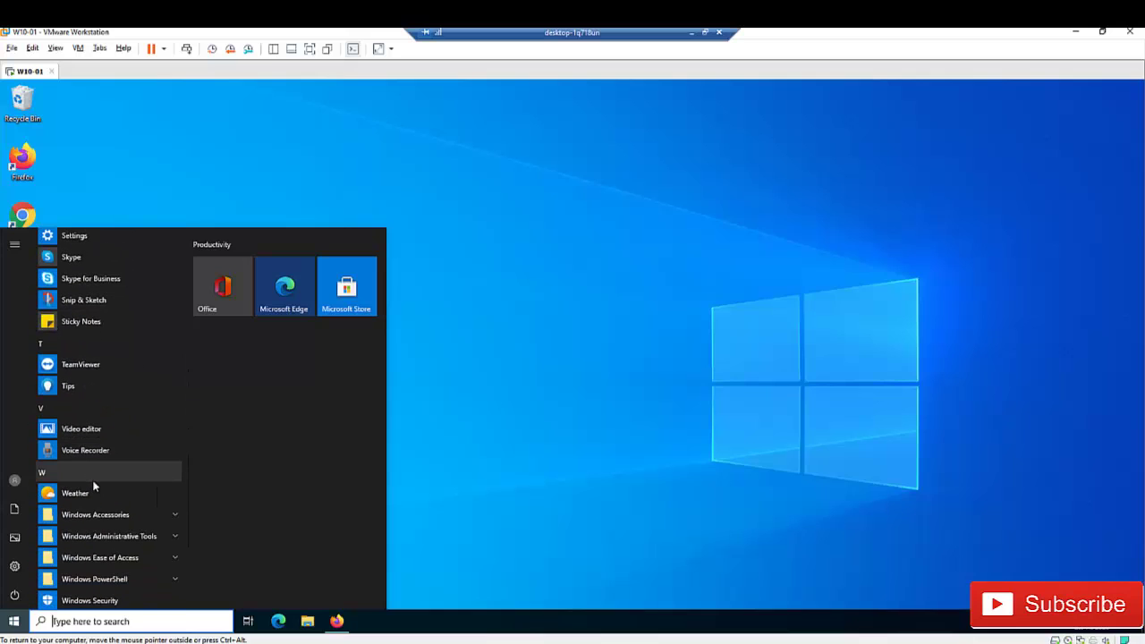
scroll(94, 486, "down", 3)
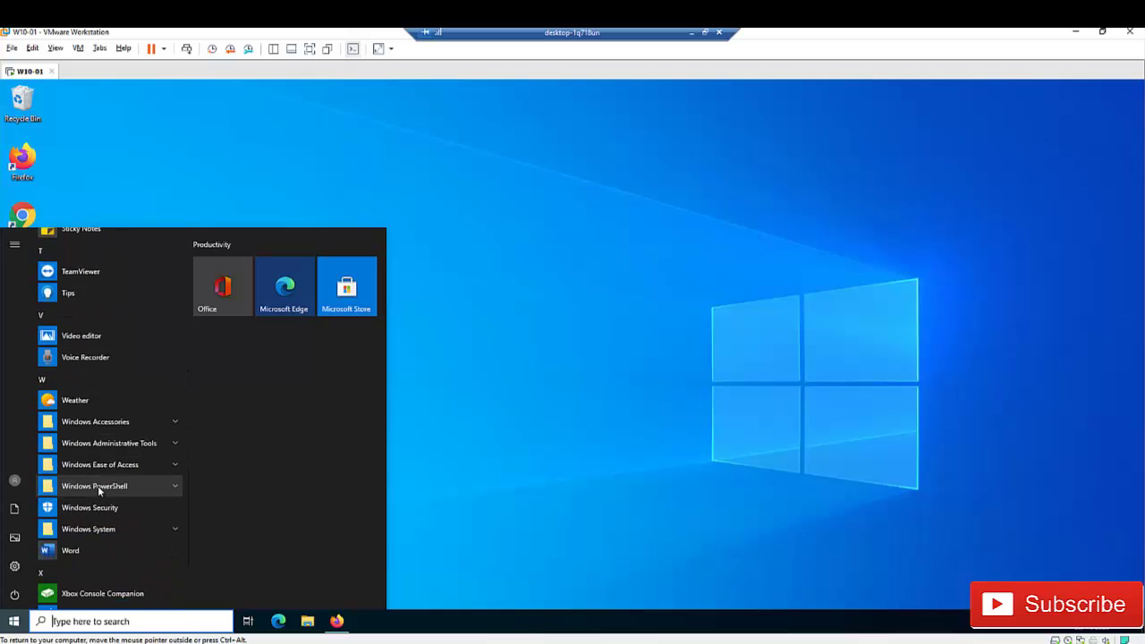
left_click(114, 619)
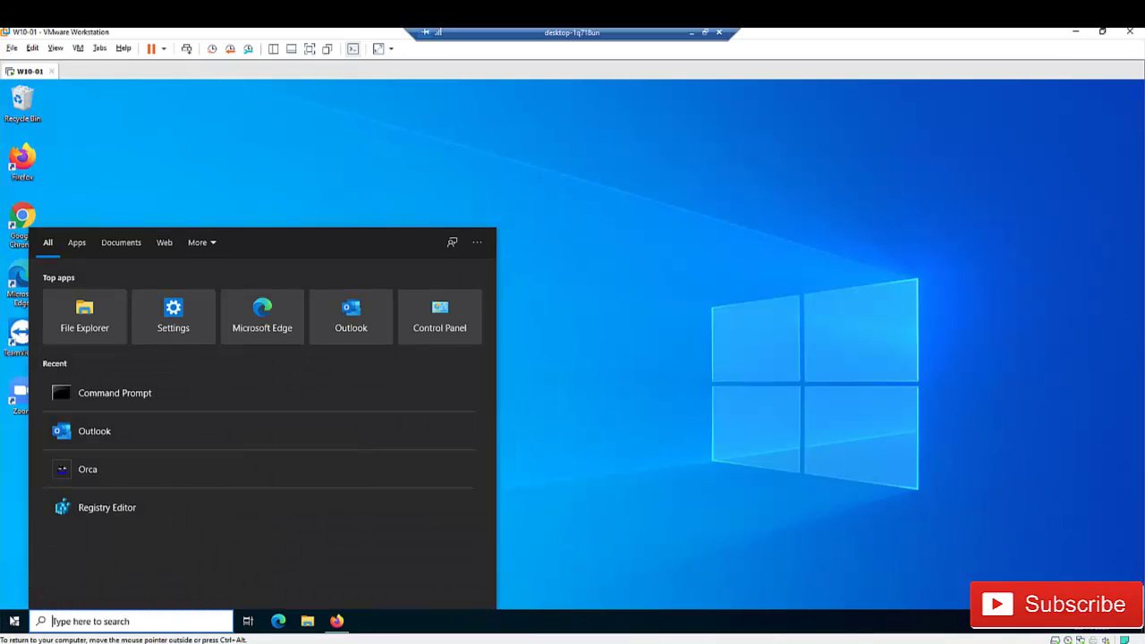
left_click(13, 621)
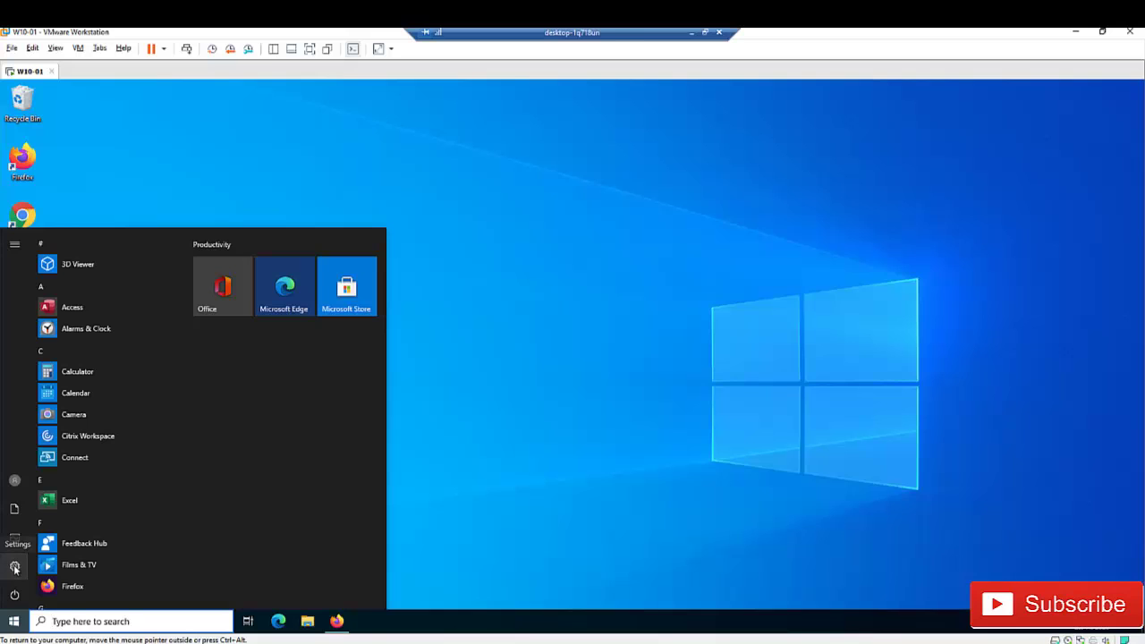
Search Settings for 'progra', open Add or remove programs, and look through the installed apps list
left_click(15, 567)
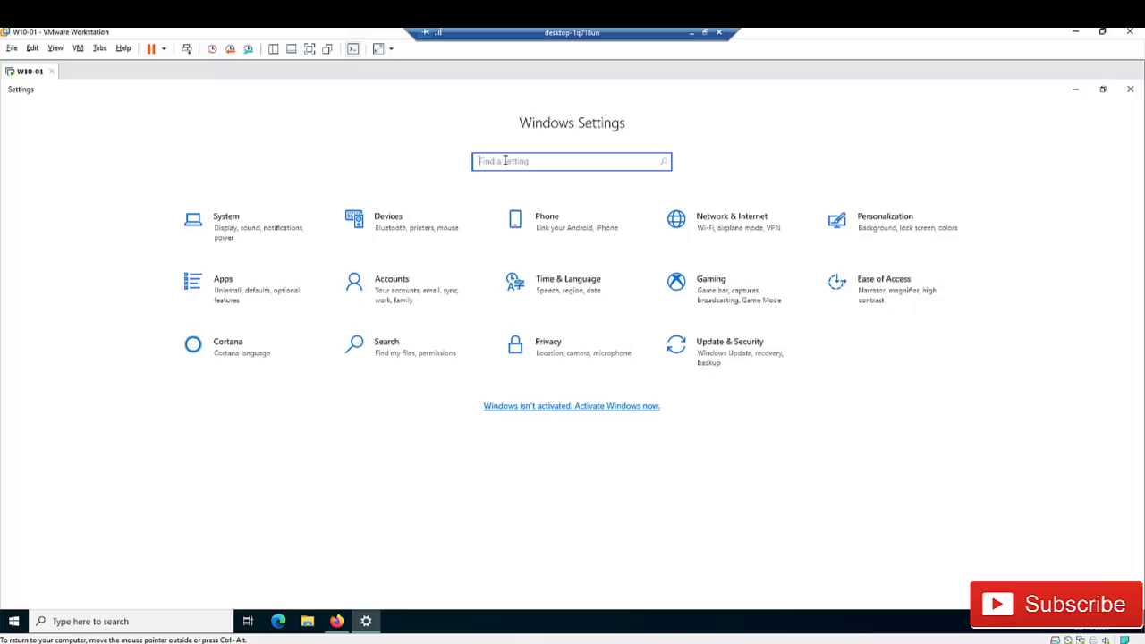
type("progra")
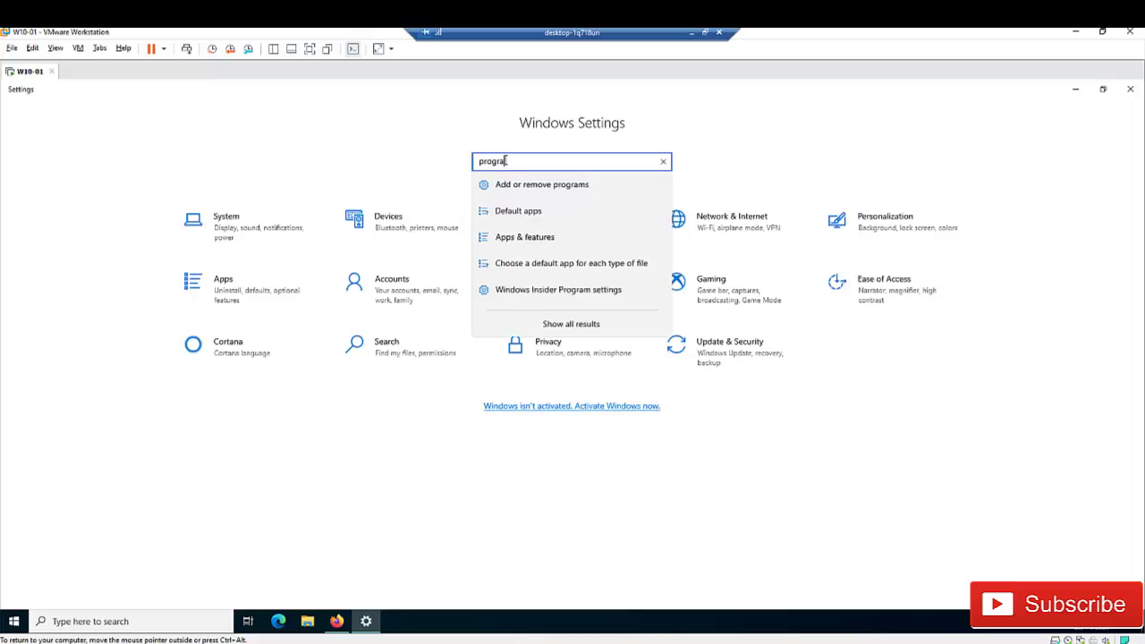
left_click(532, 191)
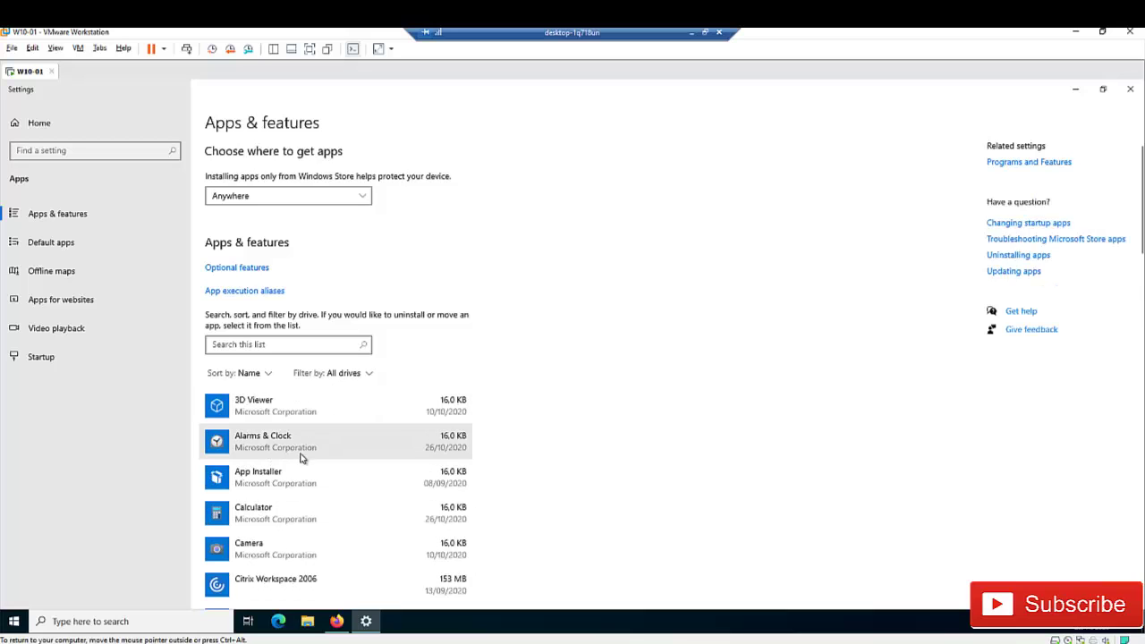
scroll(298, 452, "down", 1)
scroll(294, 447, "up", 1)
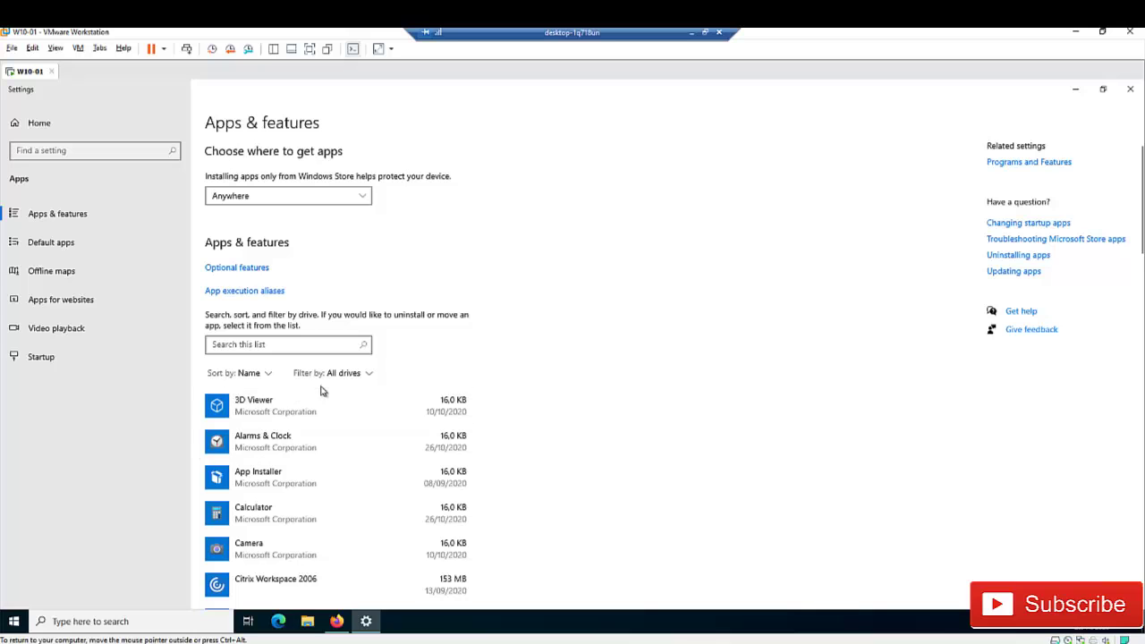
scroll(320, 388, "down", 2)
scroll(317, 361, "down", 5)
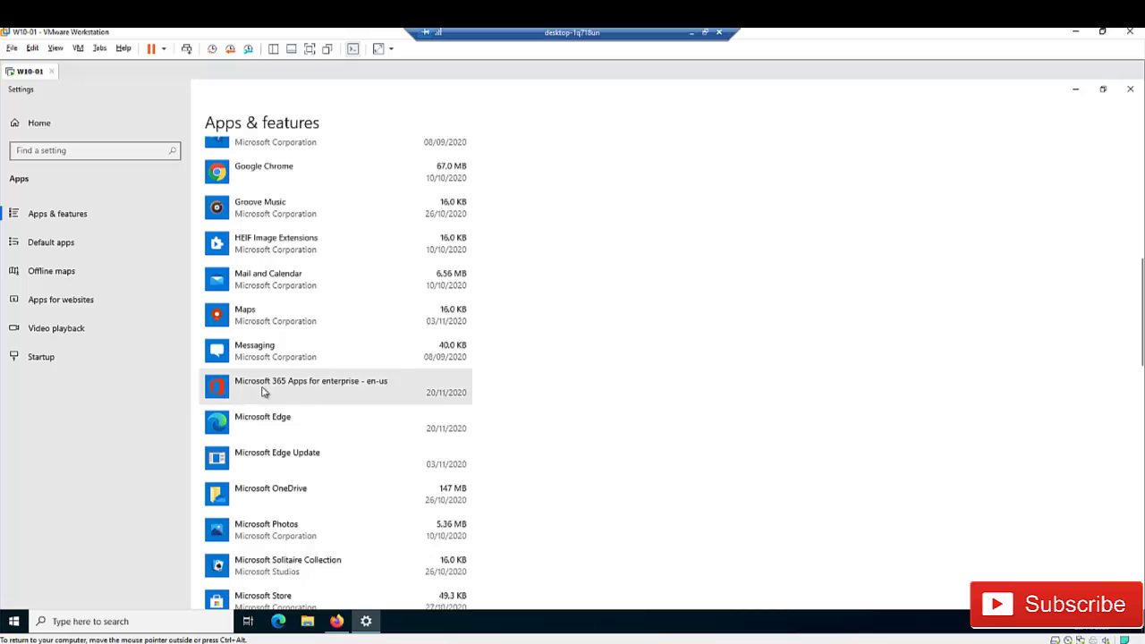
scroll(324, 394, "up", 5)
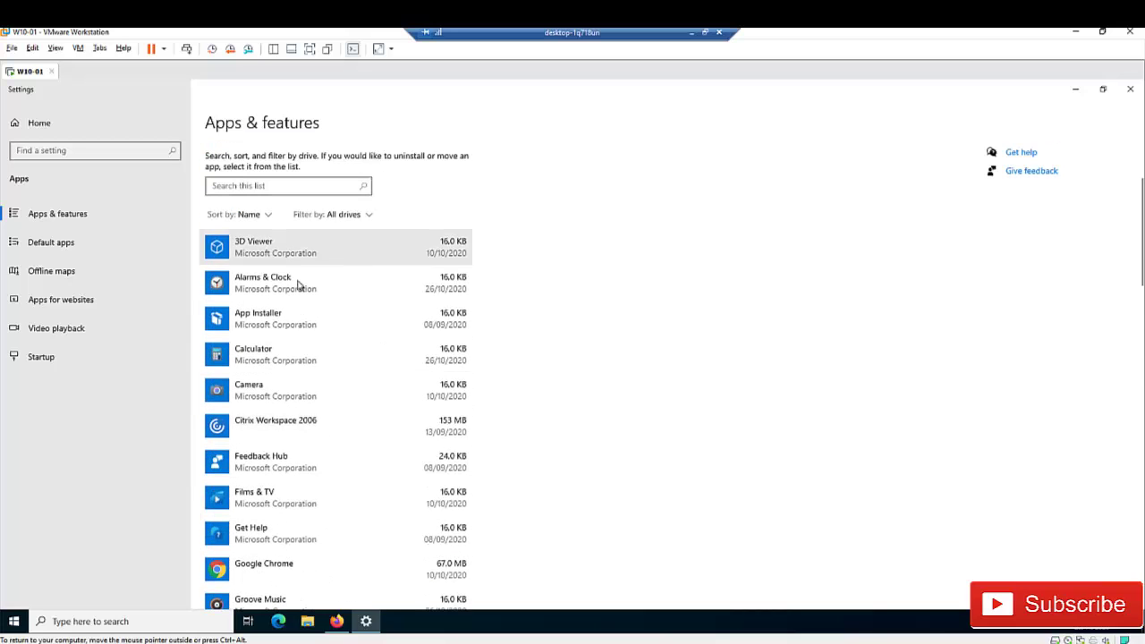
Filter installed apps by '365' and choose Modify on Microsoft 365 Apps for enterprise
left_click(278, 186)
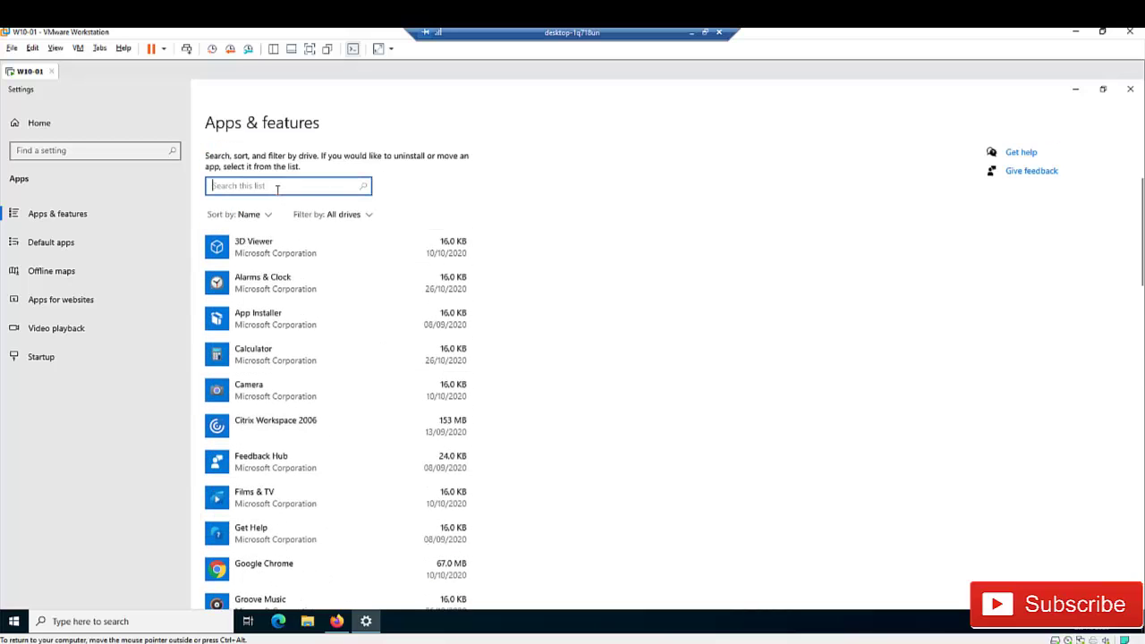
type("365")
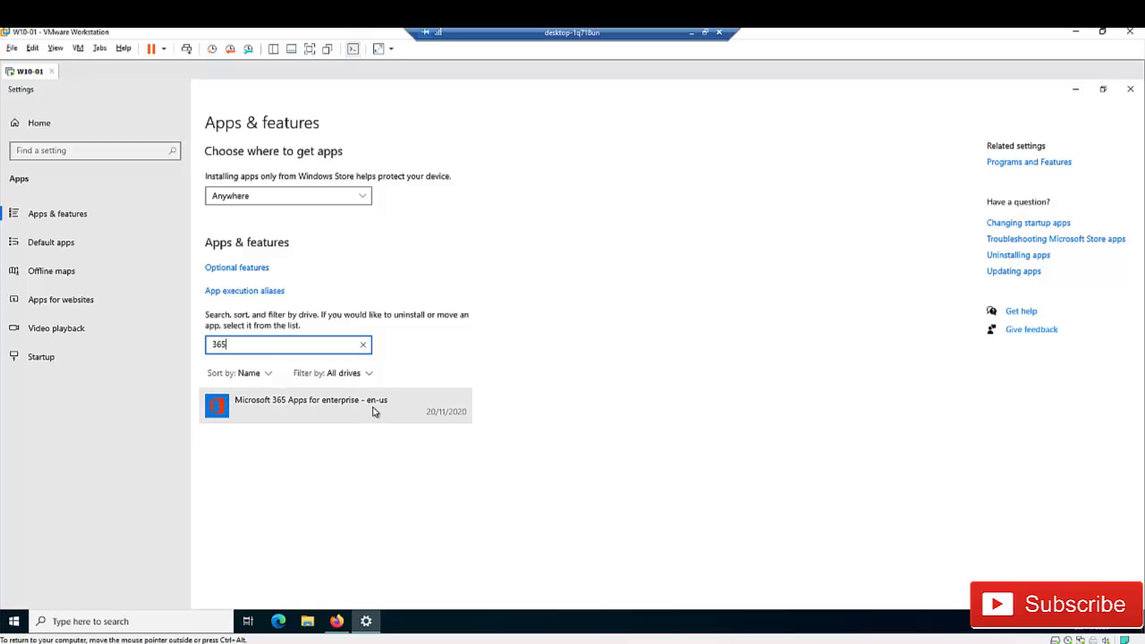
left_click(300, 412)
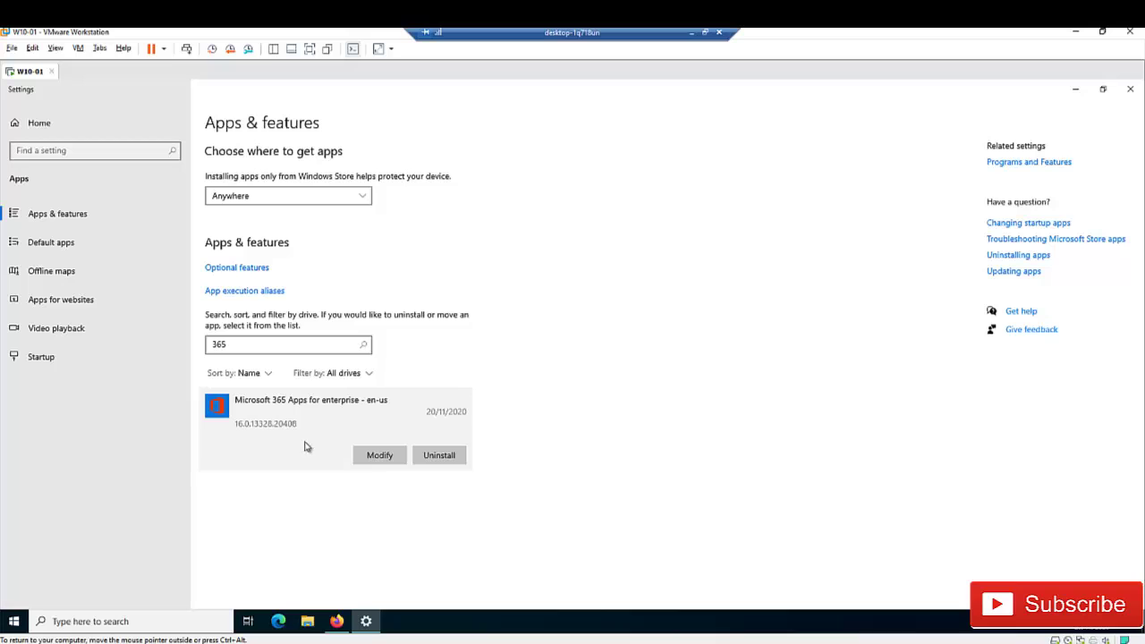
left_click(383, 457)
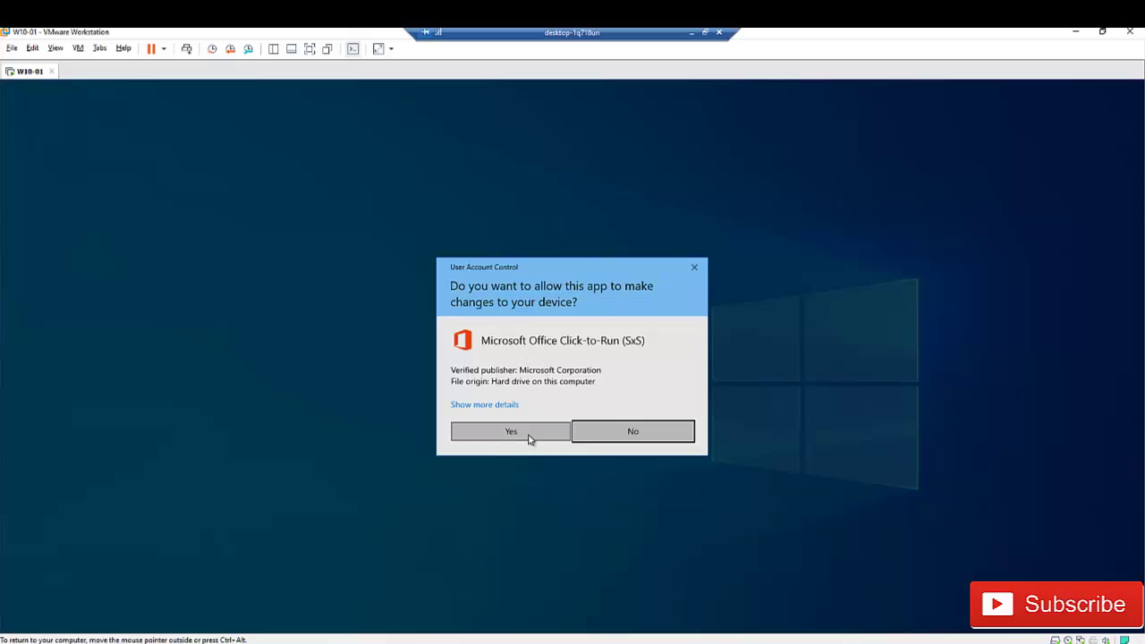
Allow Office Click-to-Run, close the Office repair dialog without repairing, then close Settings
left_click(528, 434)
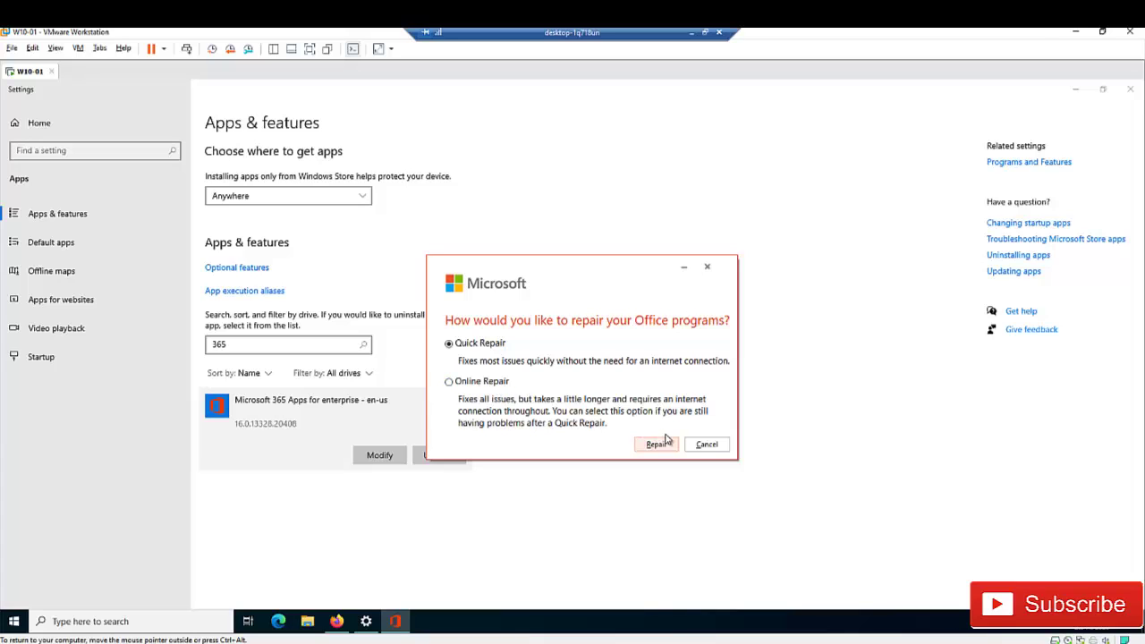
left_click(695, 448)
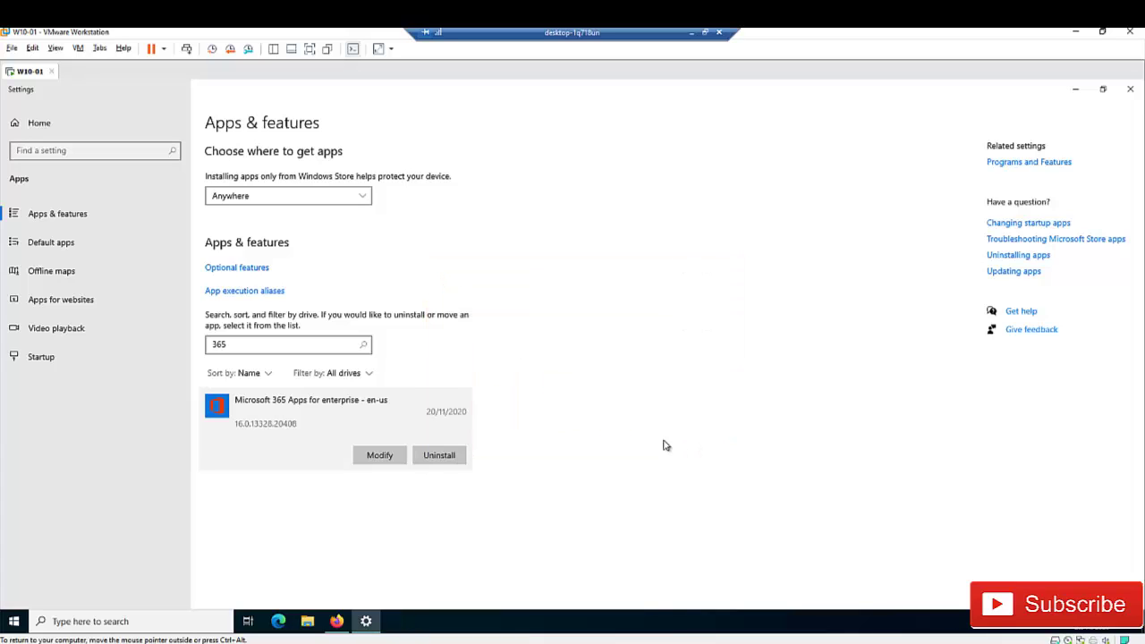
left_click(1130, 88)
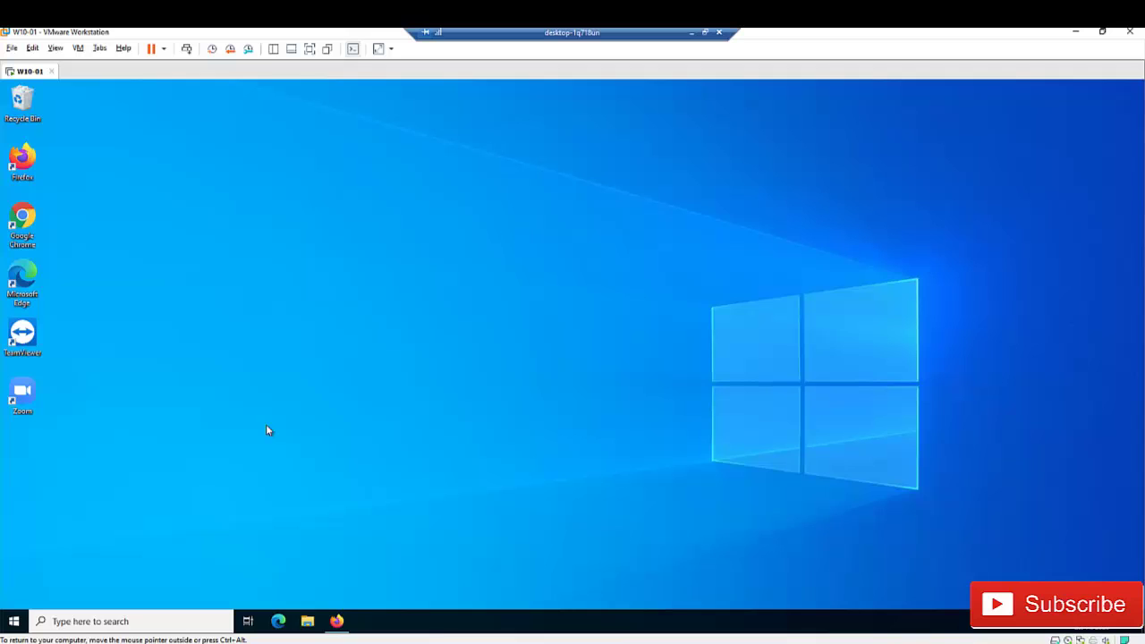
Open Programs and Features via appwiz.cpl, view it maximized, then close it again
key("super")
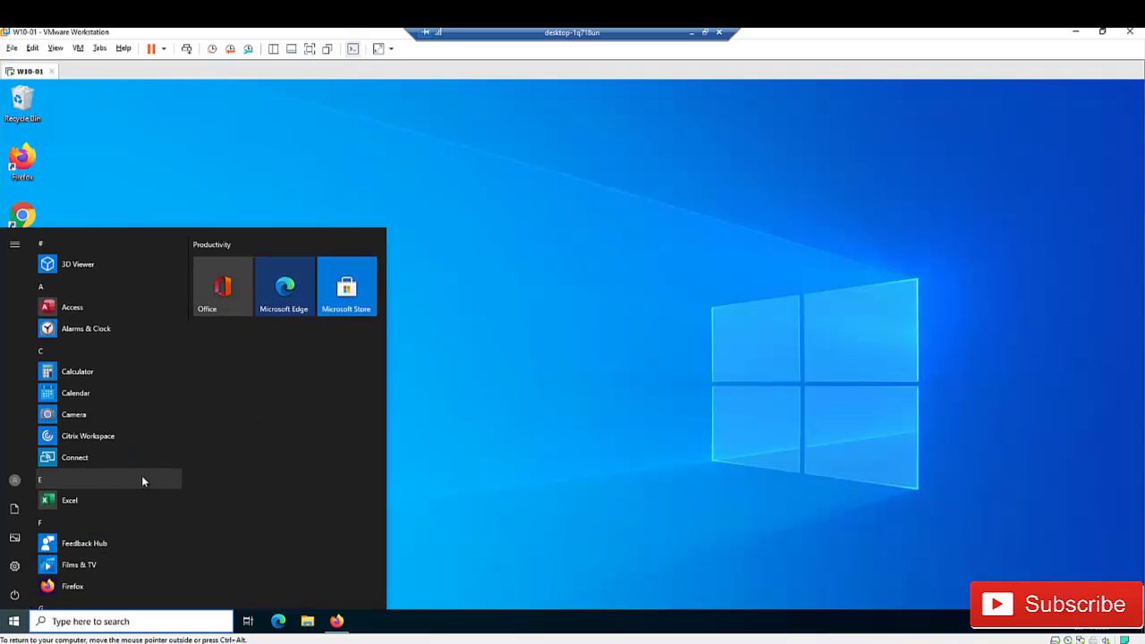
type("ap")
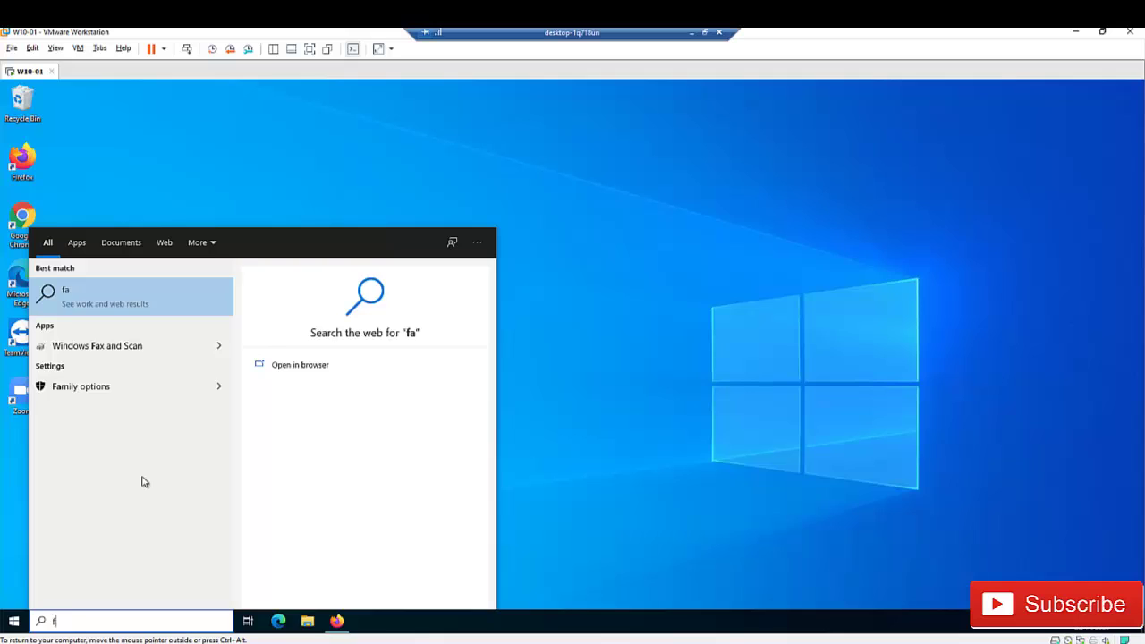
type("p")
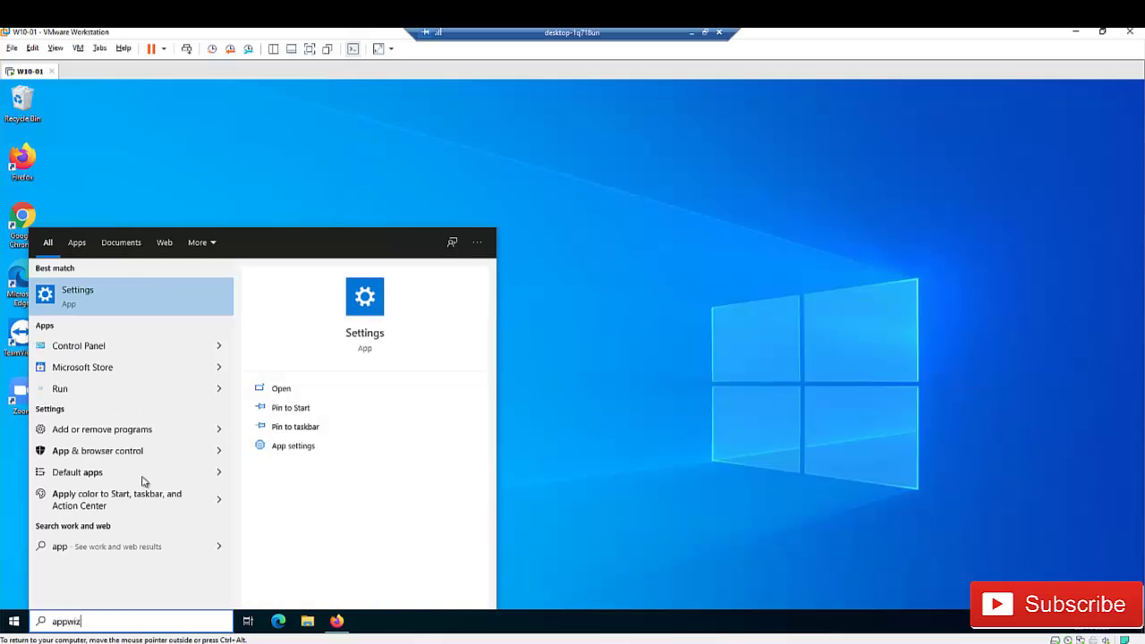
type("wiz.cpl")
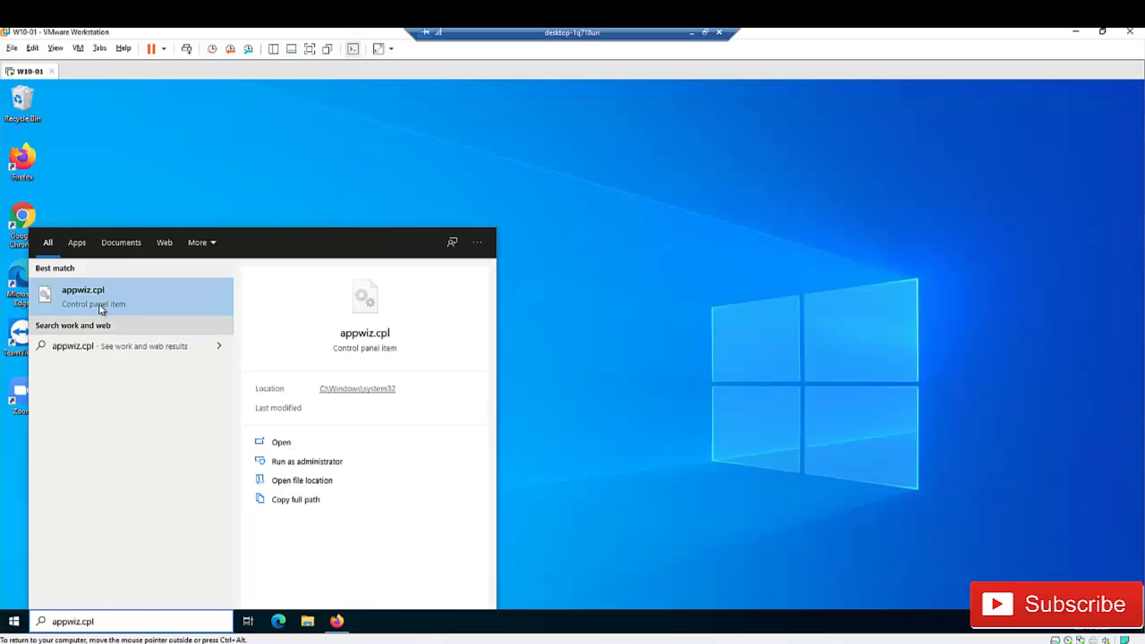
left_click(102, 308)
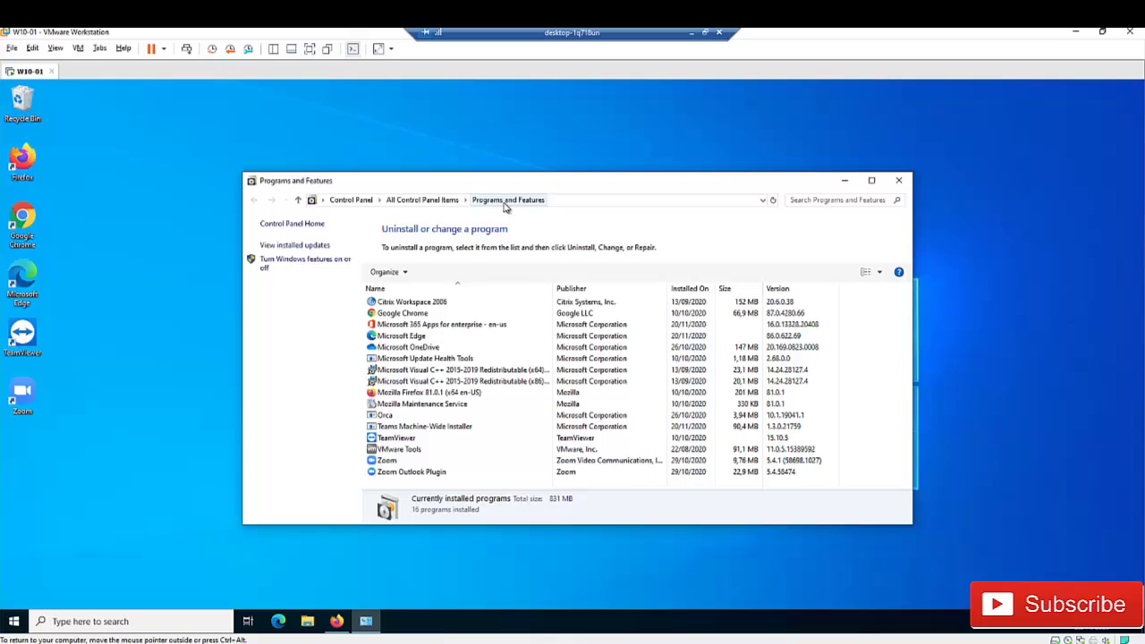
left_click(871, 180)
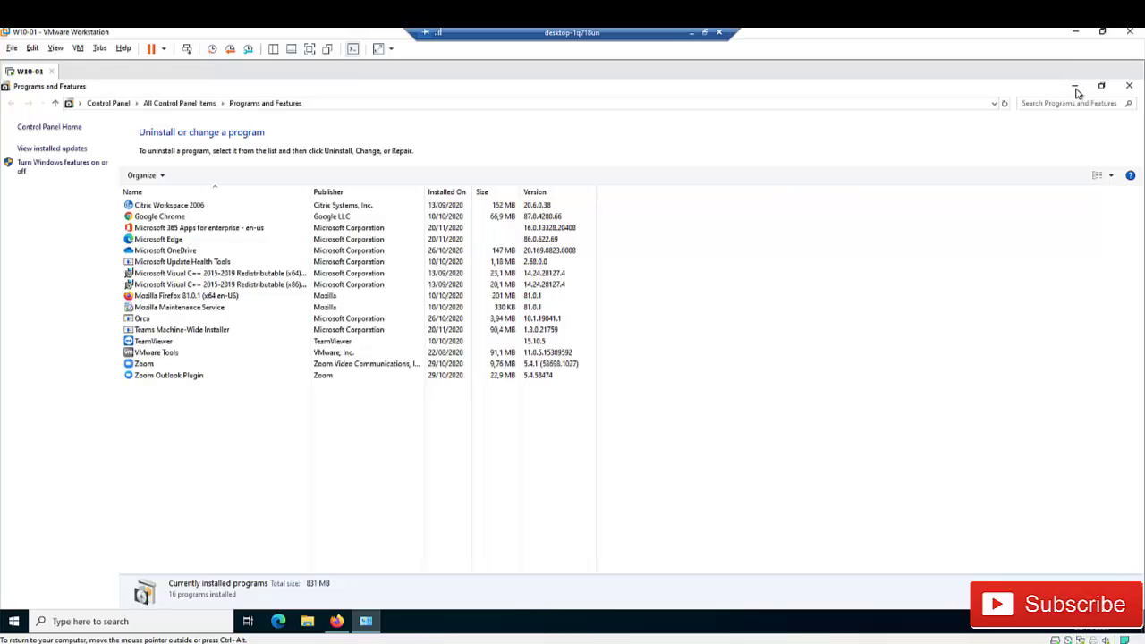
left_click(1130, 87)
left_click(14, 622)
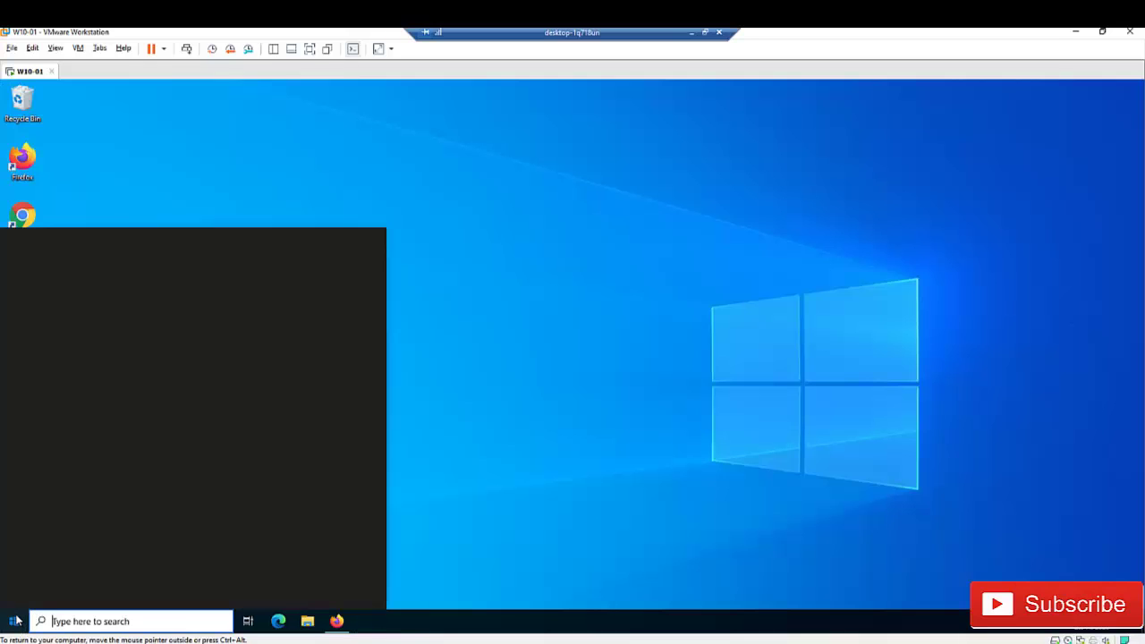
Open Control Panel from search and set View by to Large icons after briefly trying Category
type("control")
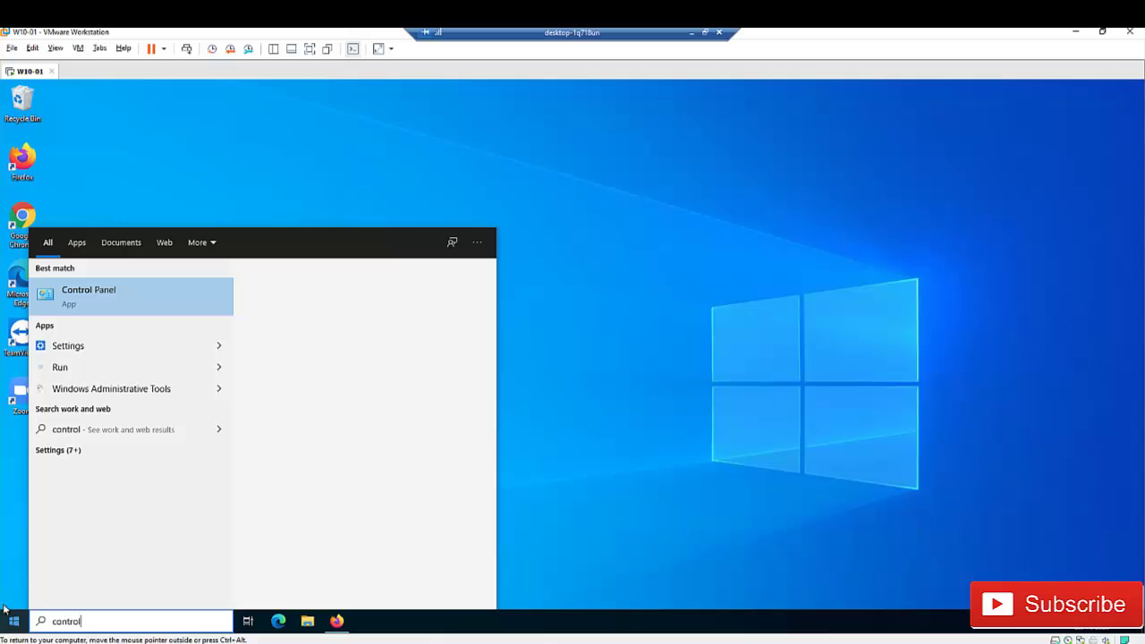
left_click(96, 290)
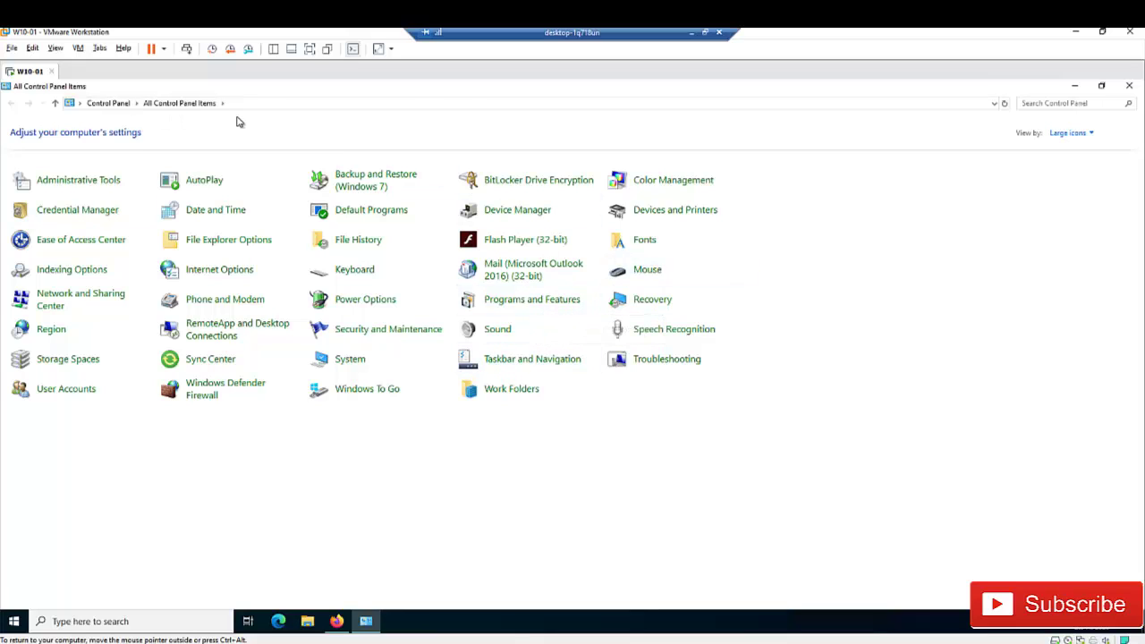
left_click(1073, 135)
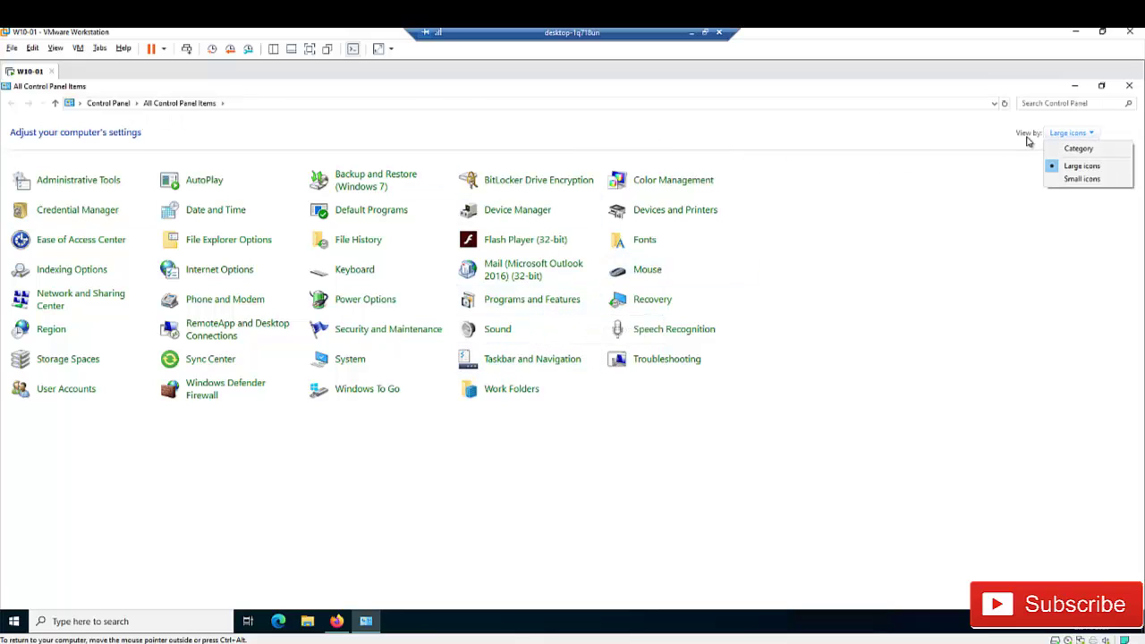
left_click(1055, 149)
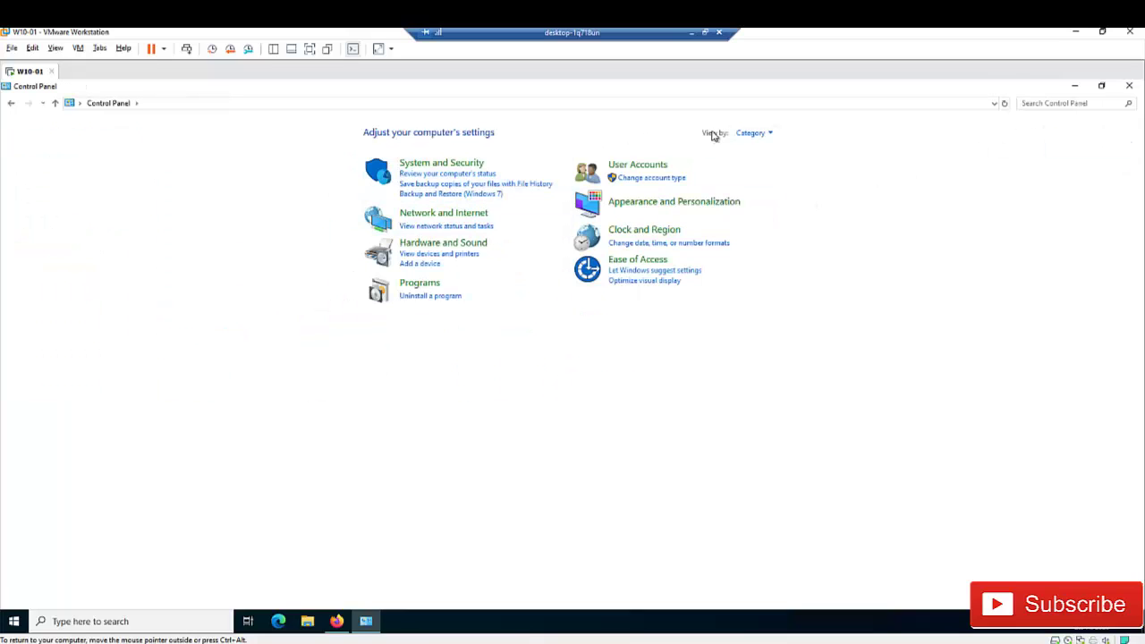
left_click(759, 134)
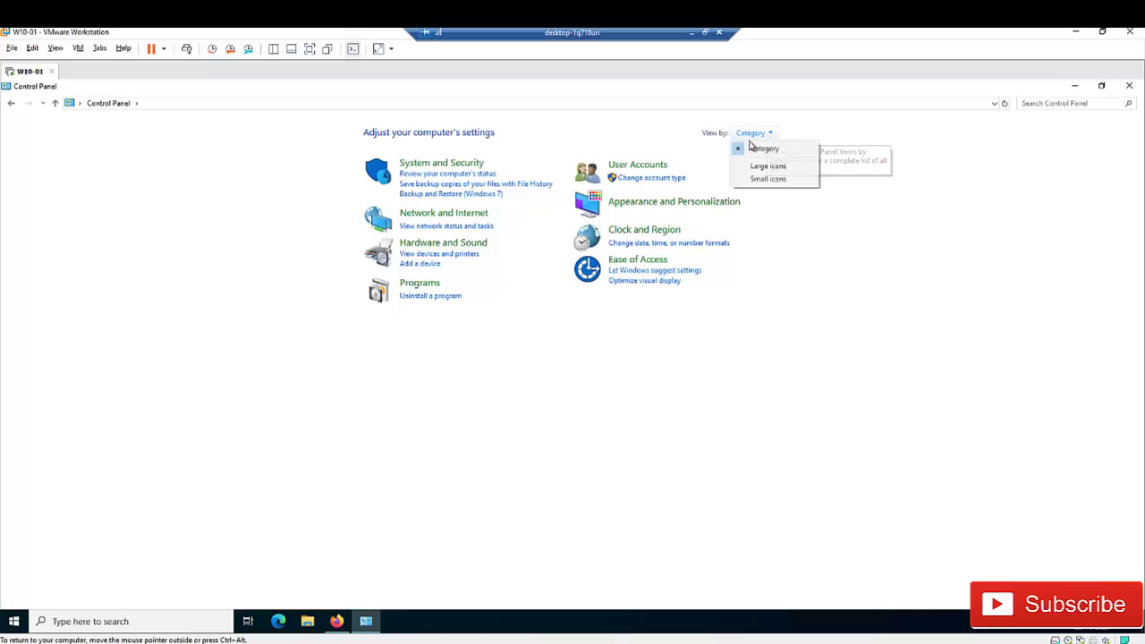
left_click(767, 166)
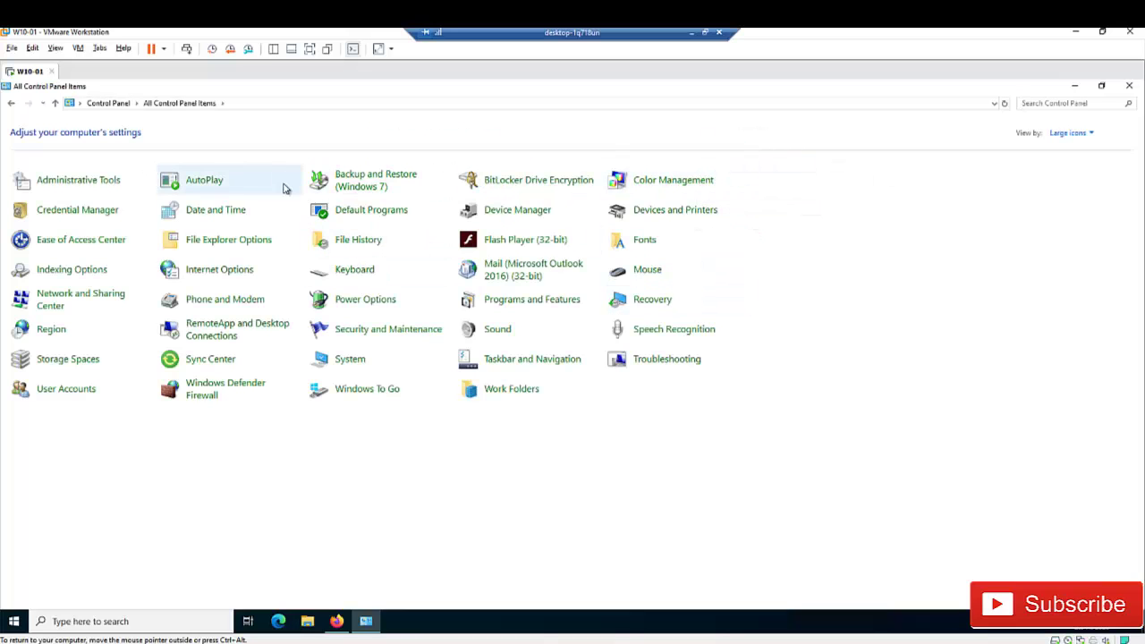
In Programs and Features, select Microsoft 365 Apps for enterprise and choose Change
left_click(521, 306)
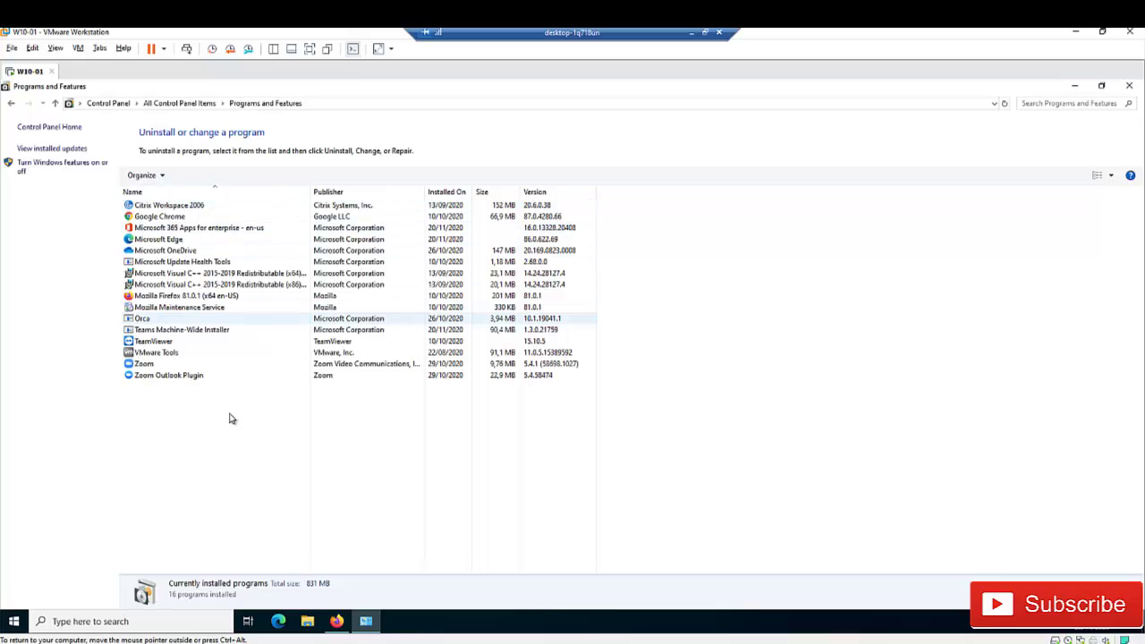
left_click(170, 230)
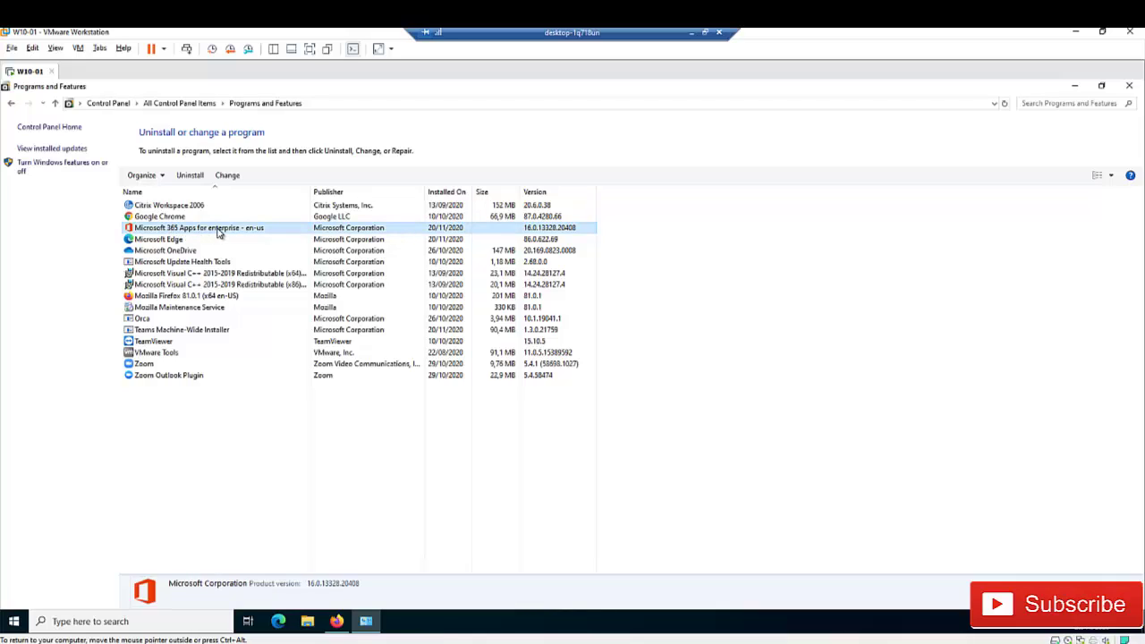
left_click(226, 177)
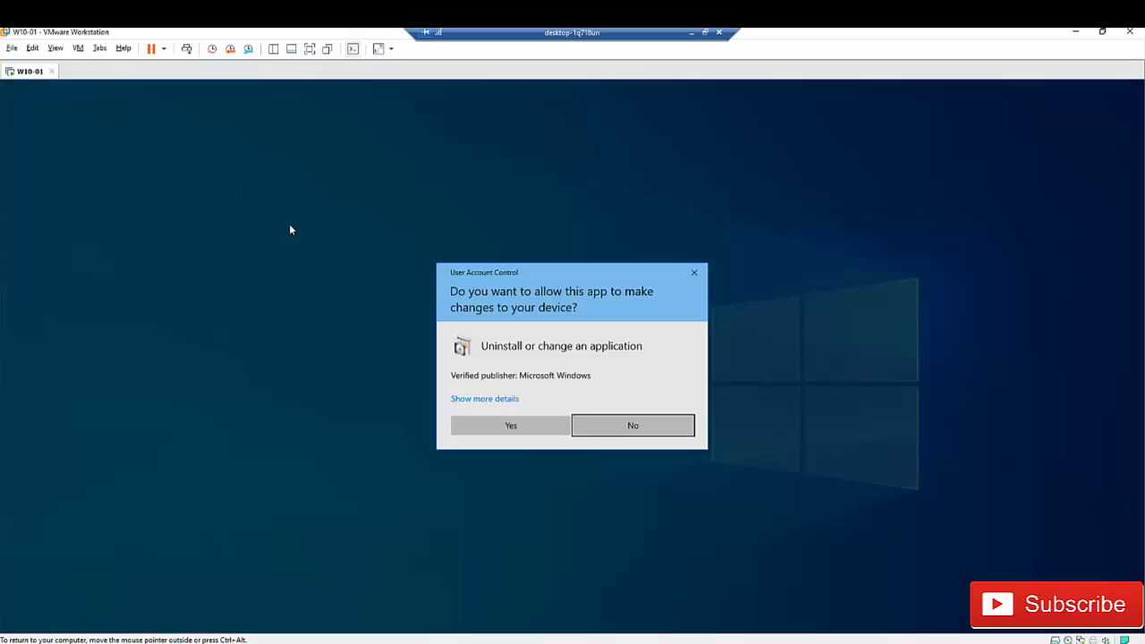
Approve the UAC prompt and pick Online Repair in the Office repair dialog
left_click(512, 426)
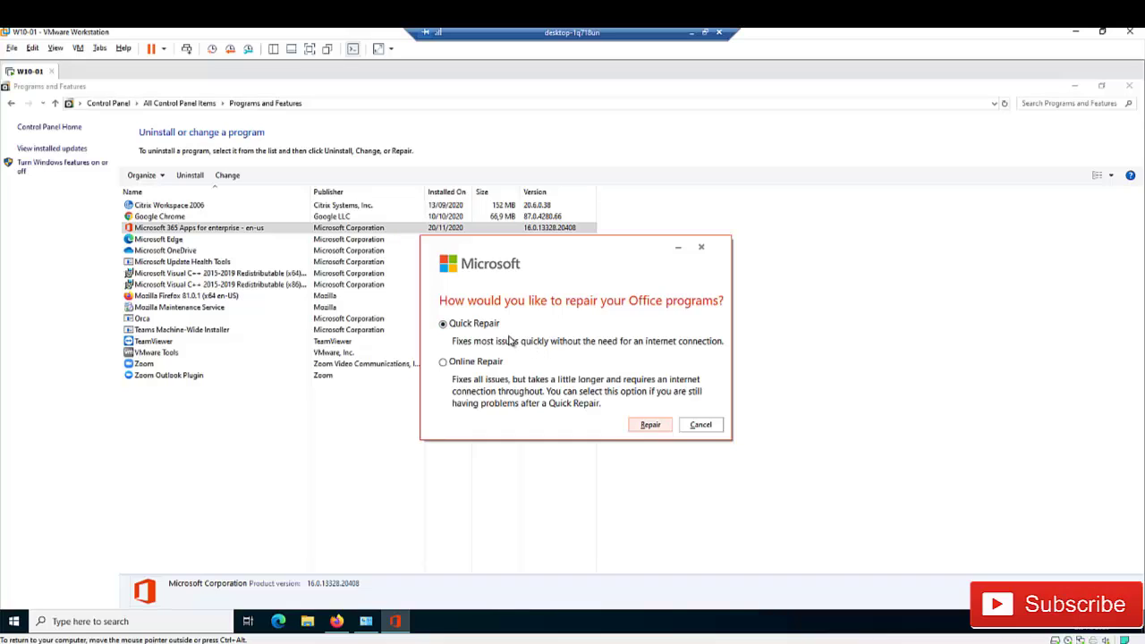
left_click(475, 362)
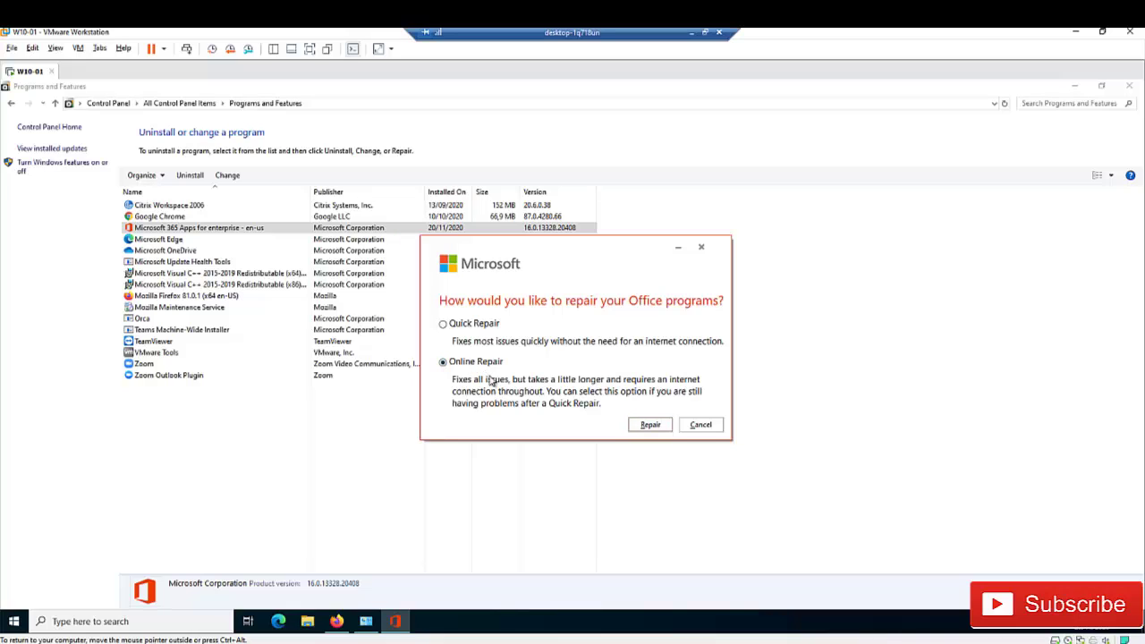